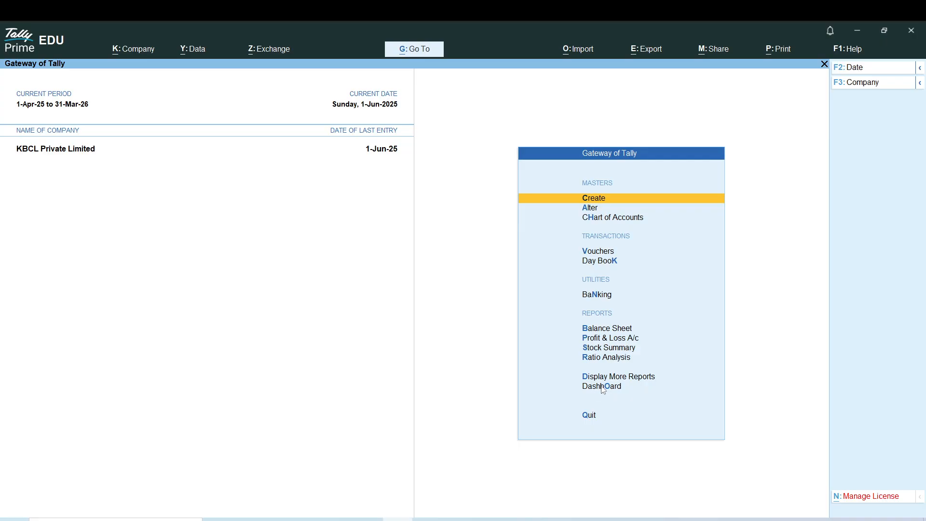
Step: Open the Dashboard and add a Top Groups/Ledgers tile for the Sundry Debtors group
{"action": "left_click", "coordinate": [602, 387]}
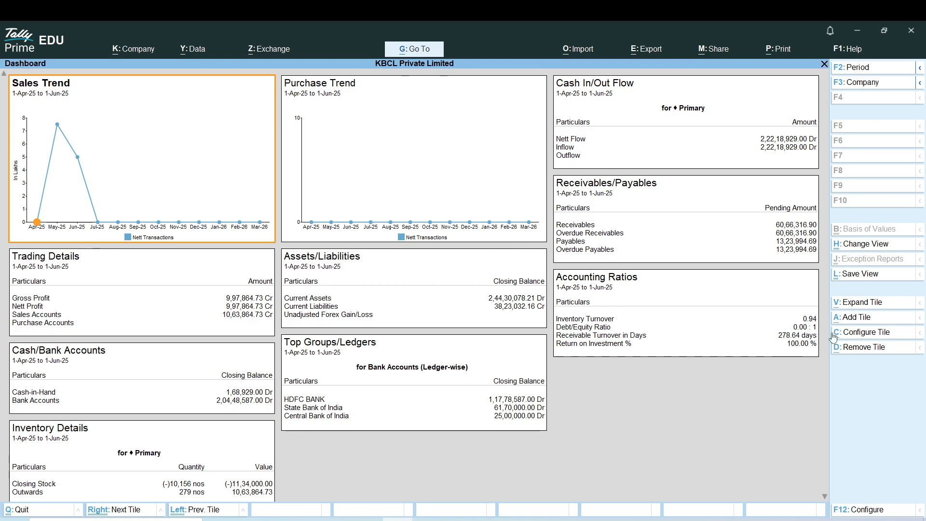
{"action": "left_click", "coordinate": [850, 318]}
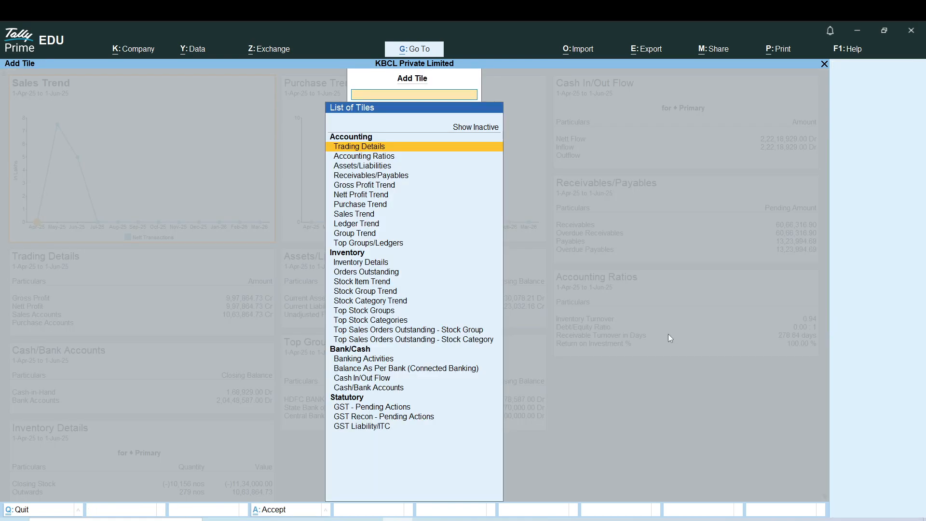
{"action": "left_click", "coordinate": [395, 249]}
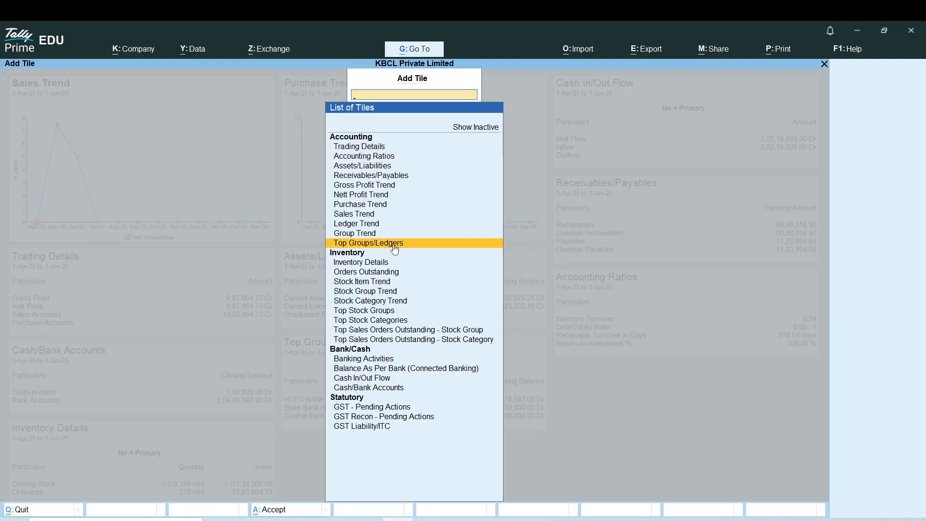
{"action": "left_click", "coordinate": [395, 249]}
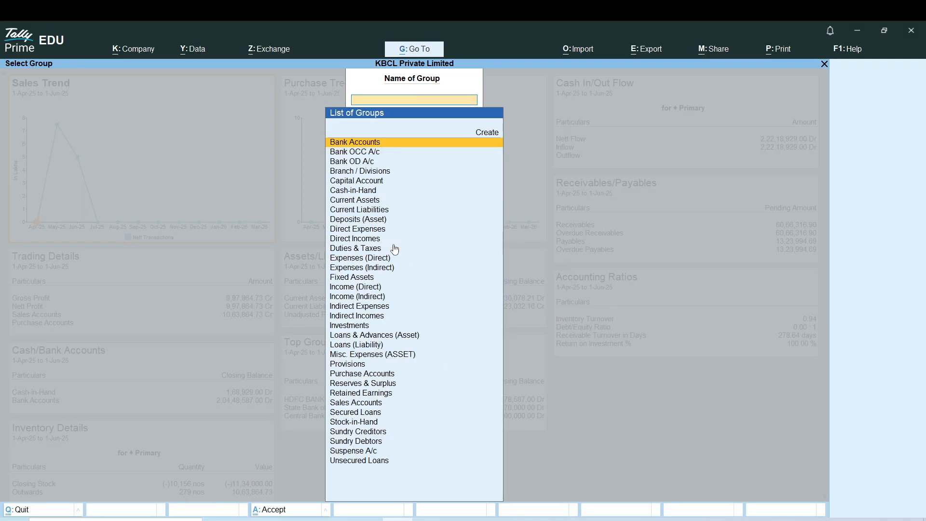
{"action": "left_click", "coordinate": [367, 440]}
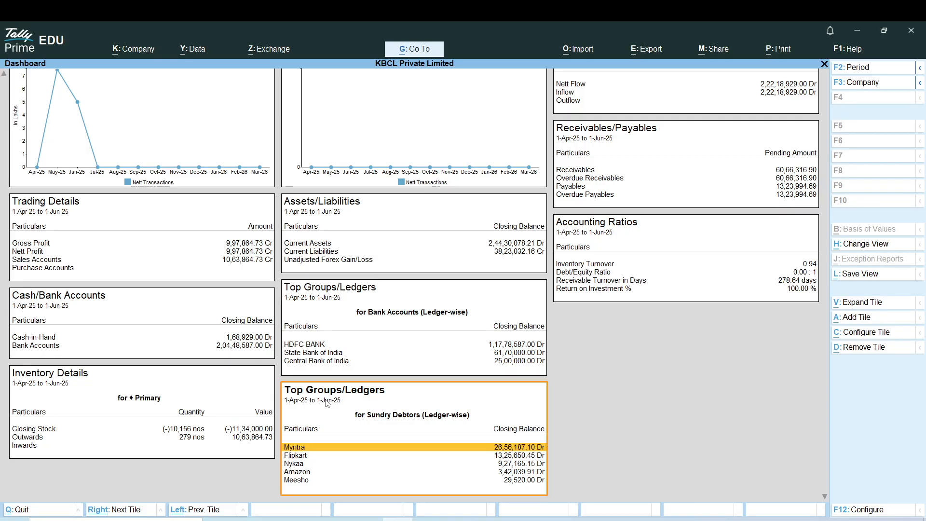
Step: Extend the new Sundry Debtors tile's period to end on 31-Mar-26
{"action": "left_click", "coordinate": [863, 68]}
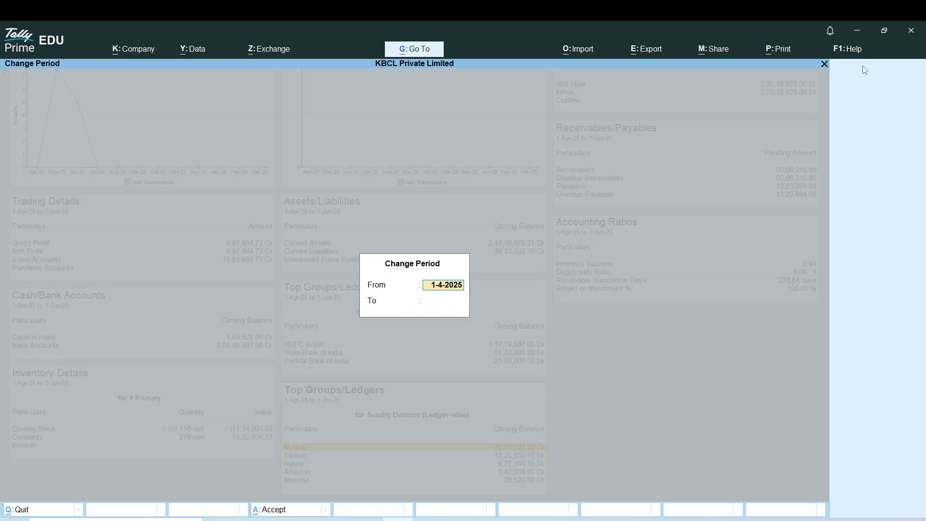
{"action": "key", "text": "Return"}
{"action": "type", "text": "31-3-26"}
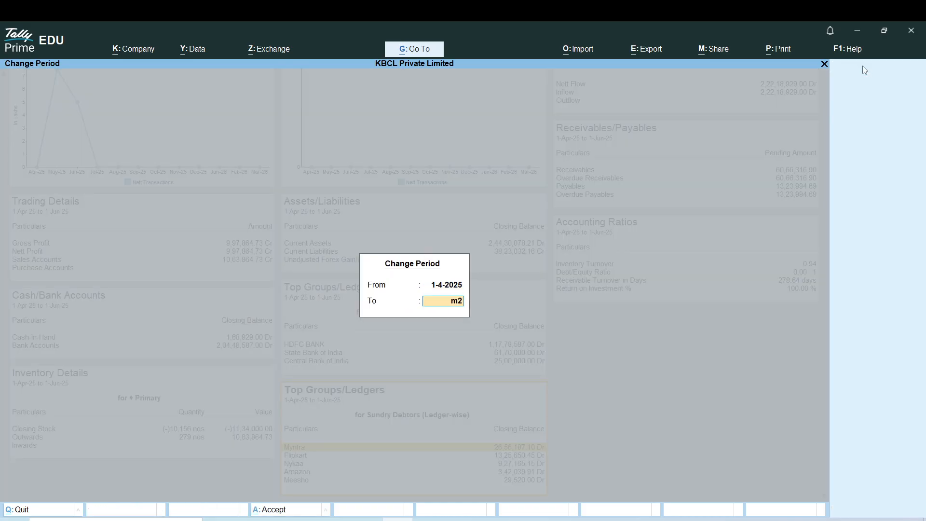
{"action": "key", "text": "Return"}
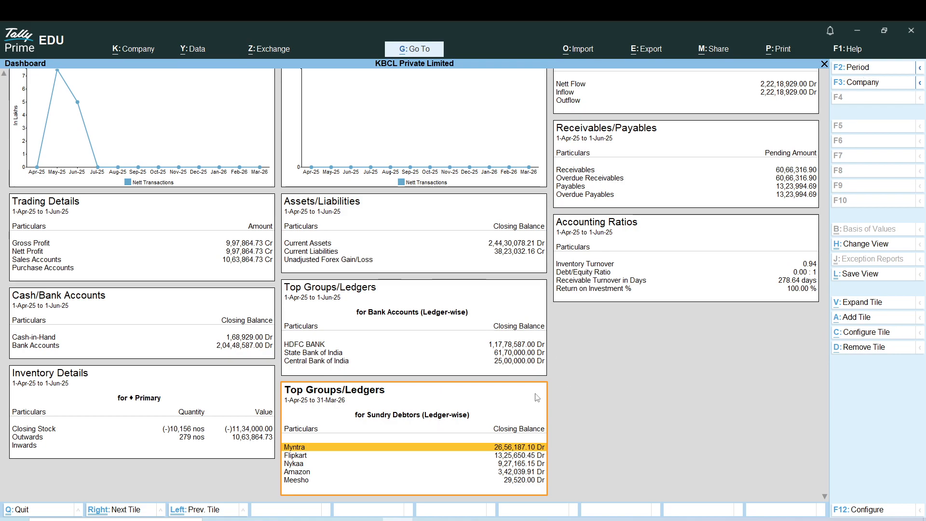
Step: In the Sundry Debtors tile's configuration, set the type of value to Debit Transactions
{"action": "left_click", "coordinate": [861, 336]}
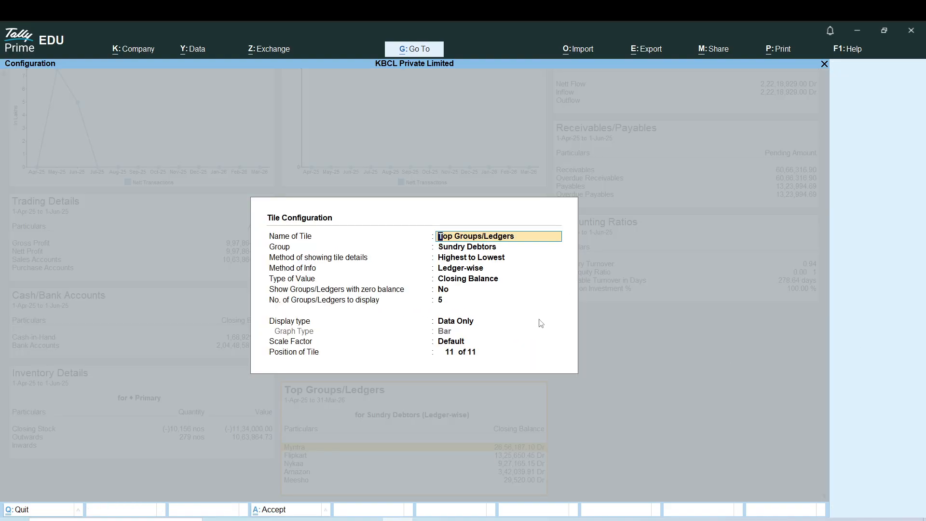
{"action": "key", "text": "Return"}
{"action": "key", "text": "Return"}
{"action": "key", "text": "Return"}
{"action": "key", "text": "Return"}
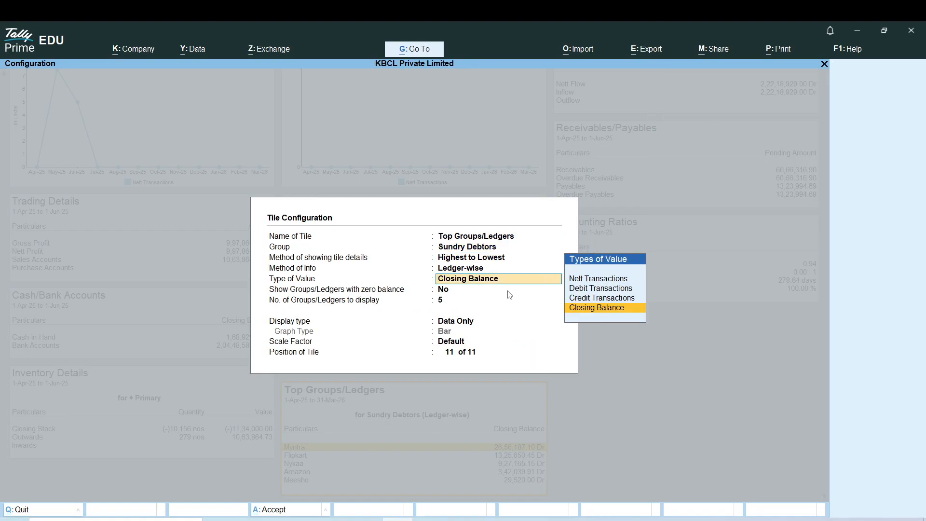
{"action": "key", "text": "Up"}
{"action": "key", "text": "Up"}
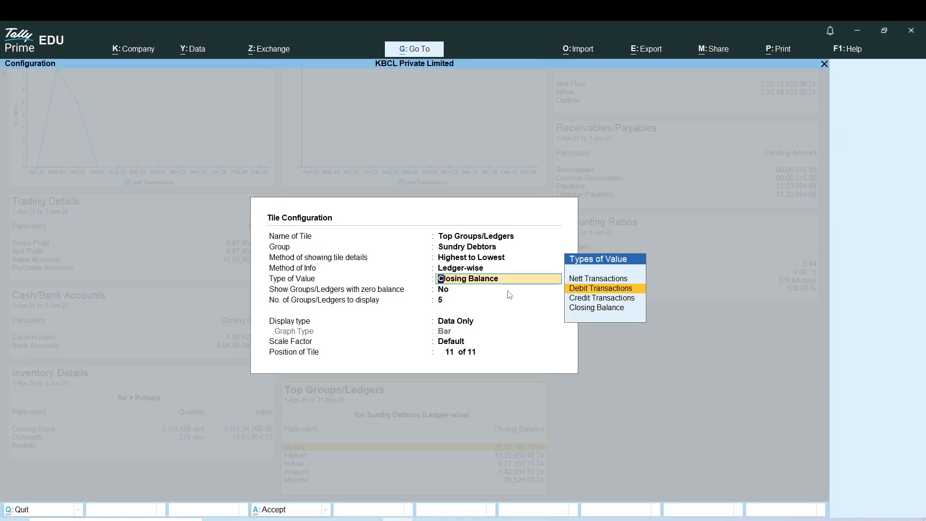
{"action": "key", "text": "Return"}
Step: Set the number of groups/ledgers to display to 20 and accept the tile configuration
{"action": "key", "text": "Return"}
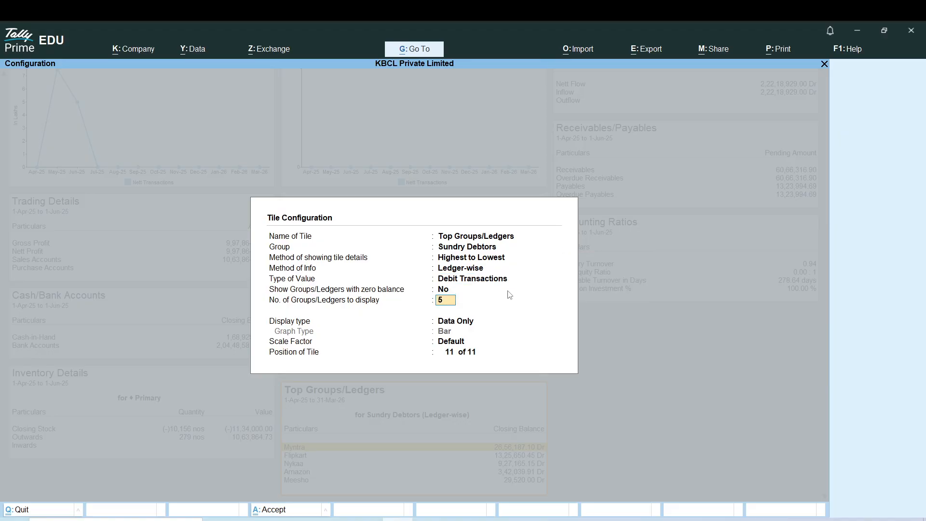
{"action": "type", "text": "20"}
{"action": "key", "text": "Return"}
{"action": "key", "text": "Return"}
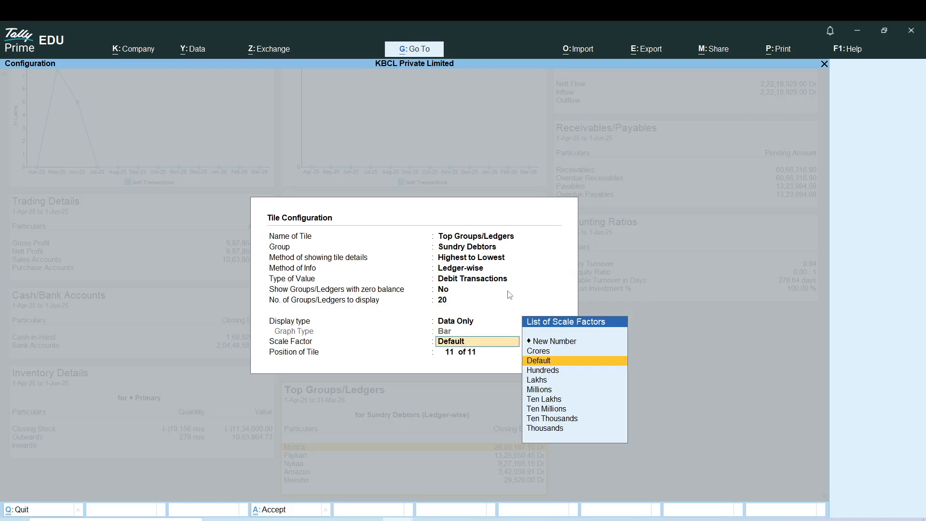
{"action": "key", "text": "Return"}
{"action": "key", "text": "Return"}
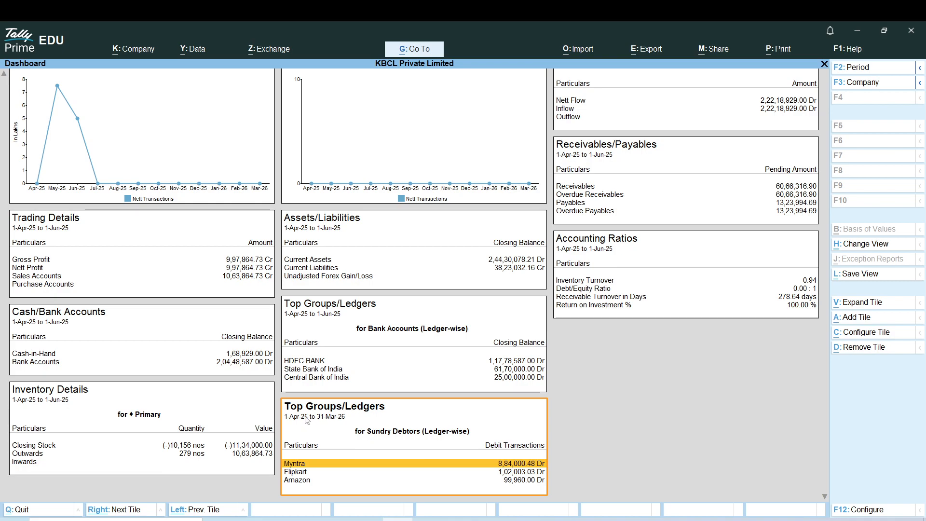
Step: Reconfigure the Sundry Debtors debit transactions tile to sit at position 5 on the dashboard
{"action": "left_click", "coordinate": [300, 474]}
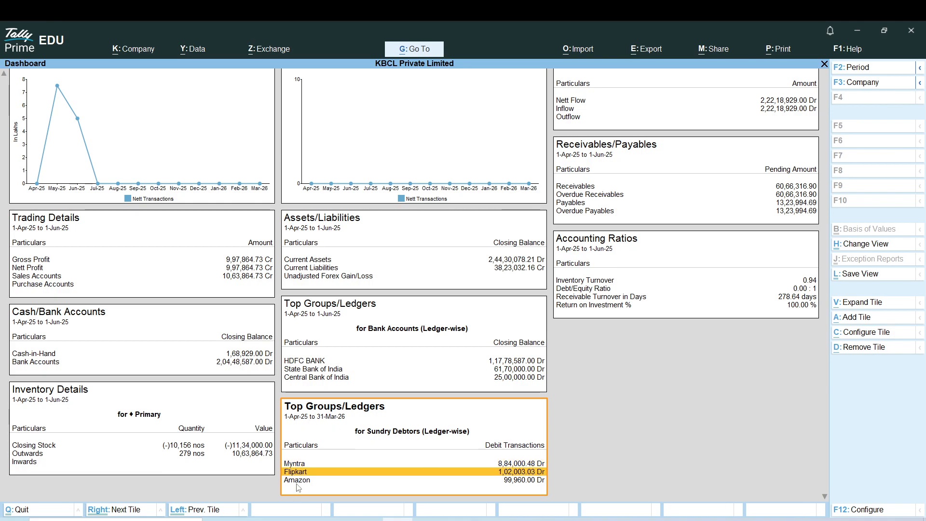
{"action": "left_click", "coordinate": [326, 479]}
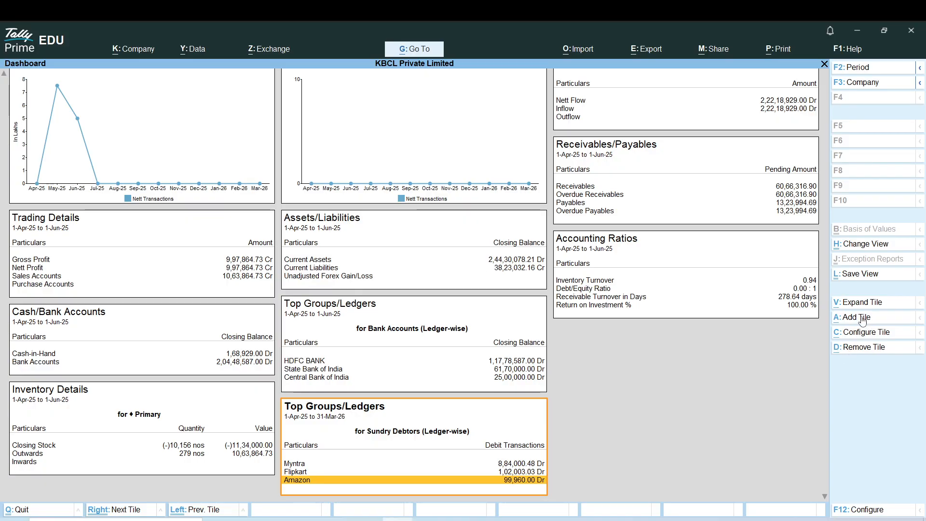
{"action": "left_click", "coordinate": [861, 333]}
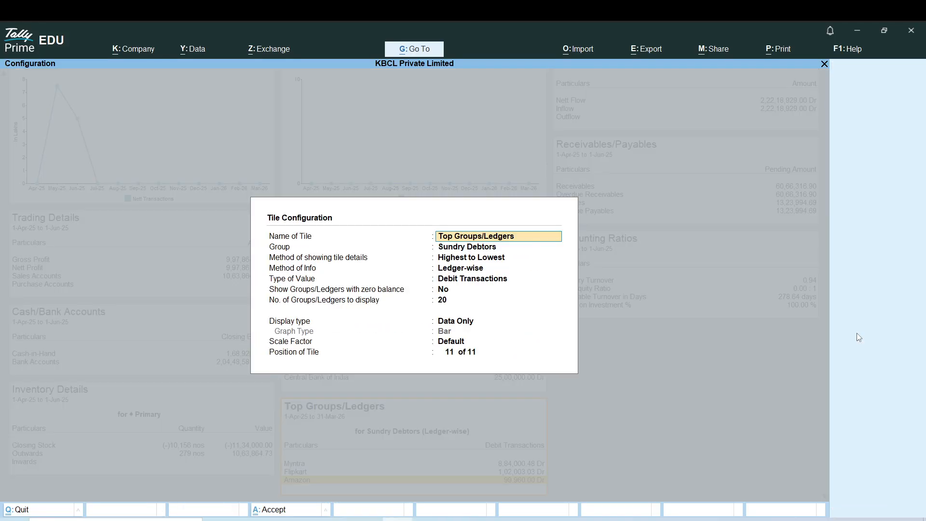
{"action": "left_click", "coordinate": [451, 352]}
{"action": "type", "text": "5"}
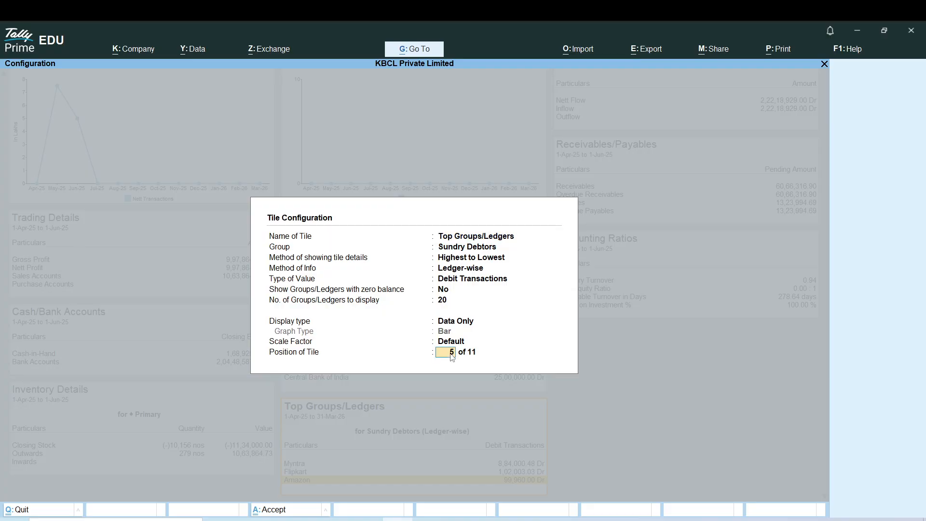
{"action": "key", "text": "Return"}
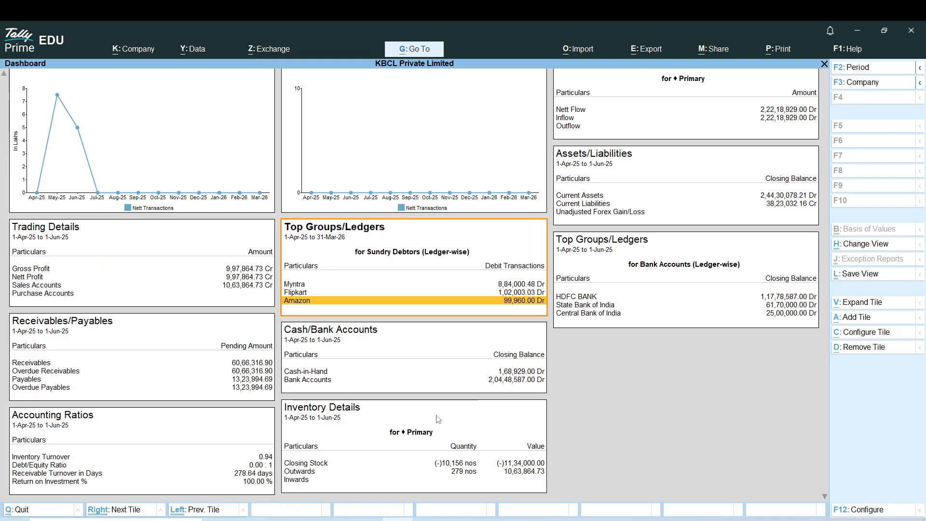
Step: Configure the Bank Accounts Top Groups/Ledgers tile to use the Sundry Debtors group, keeping the Highest to Lowest method
{"action": "left_click", "coordinate": [606, 271]}
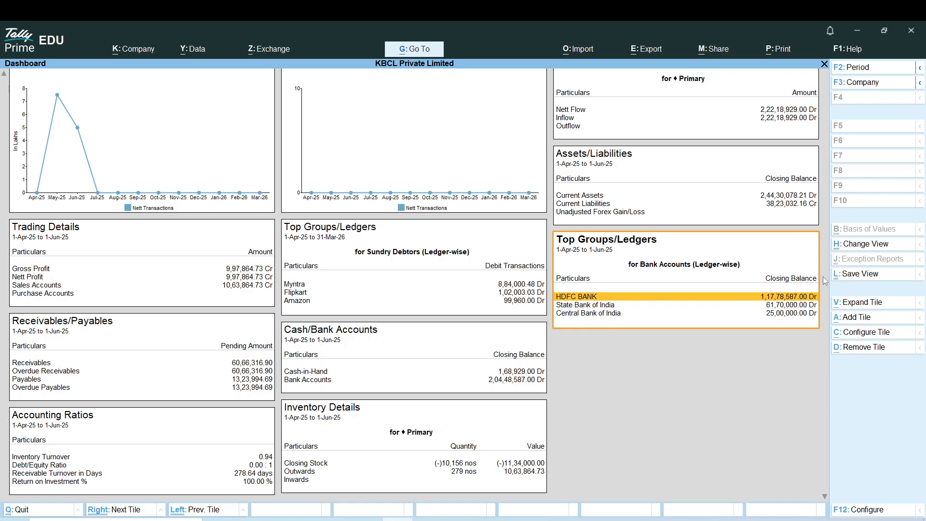
{"action": "left_click", "coordinate": [851, 337]}
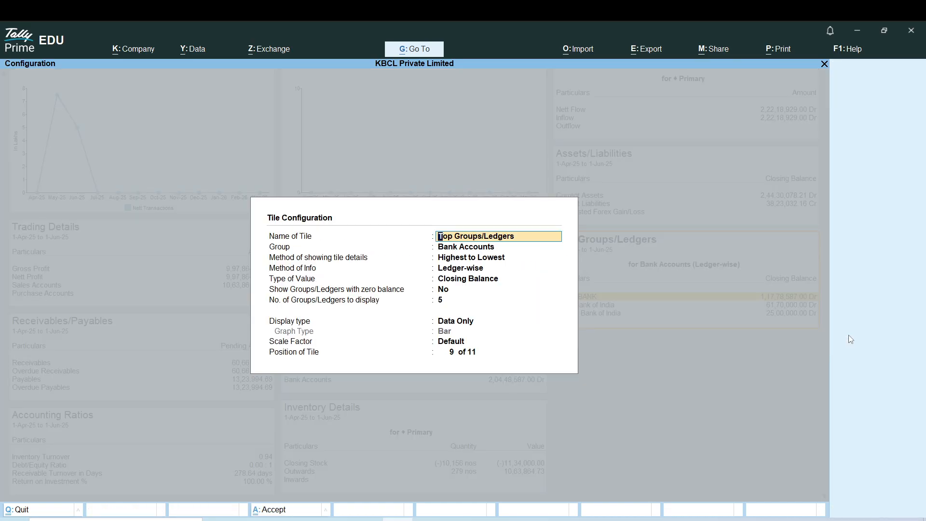
{"action": "key", "text": "Return"}
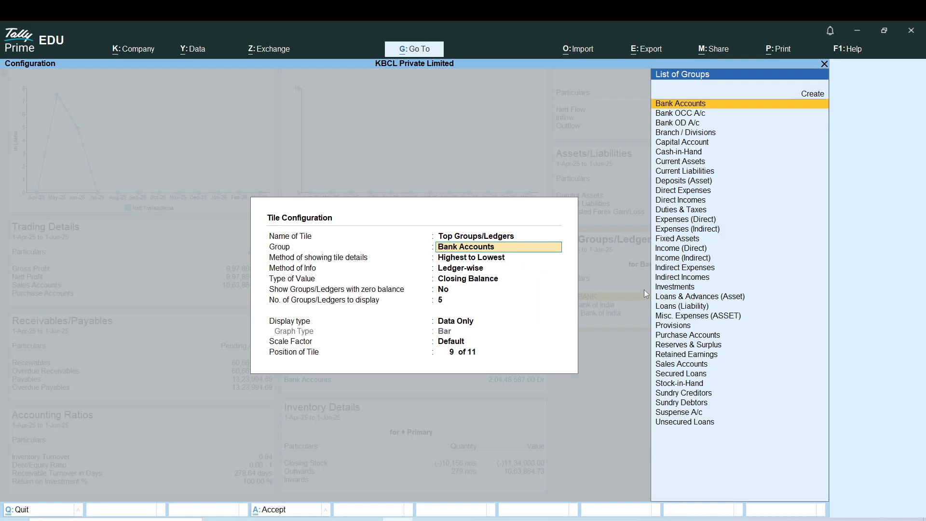
{"action": "type", "text": "Deb"}
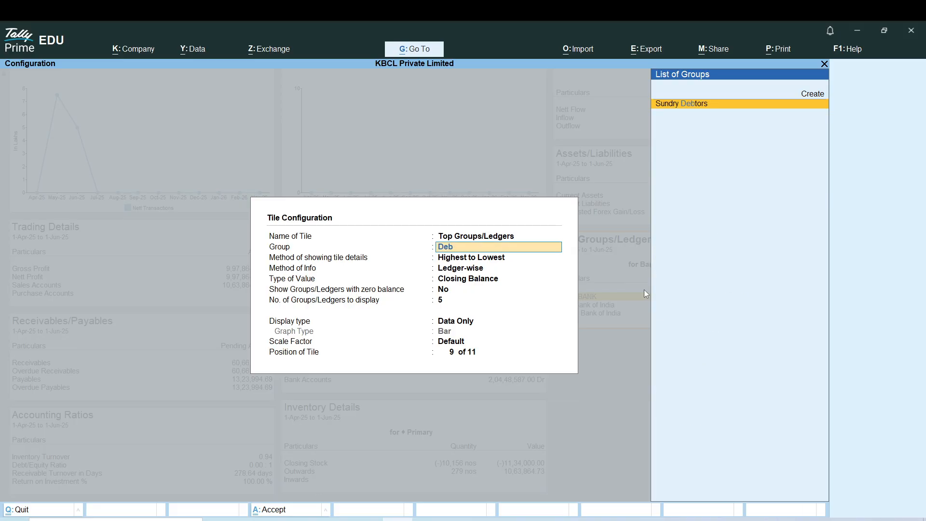
{"action": "key", "text": "Return"}
{"action": "key", "text": "Return"}
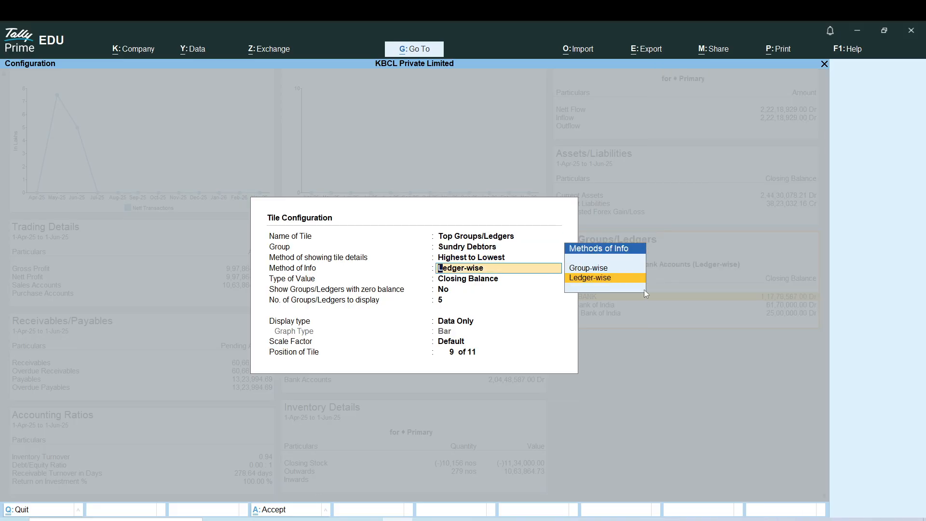
Step: Keep the tile ledger-wise with Closing Balance values, set 20 groups/ledgers to display, and accept the configuration
{"action": "key", "text": "Return"}
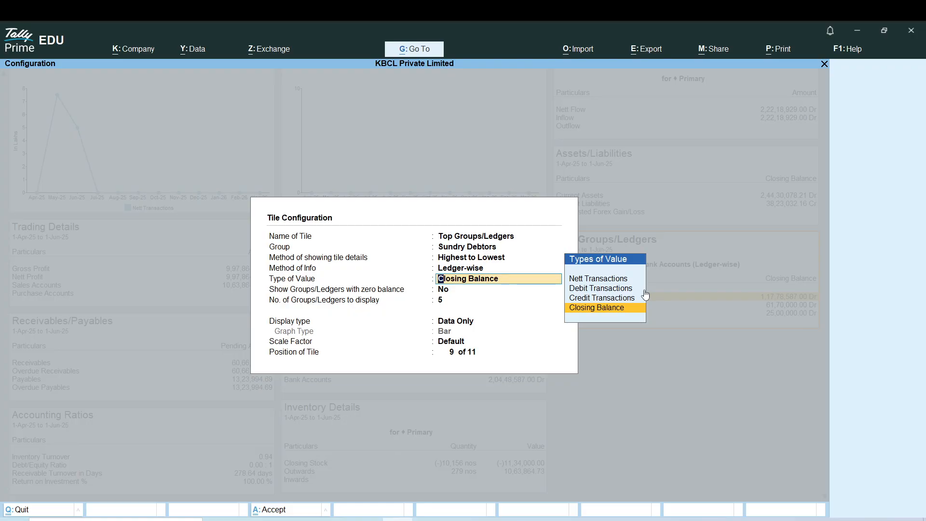
{"action": "key", "text": "Return"}
{"action": "key", "text": "Return"}
{"action": "type", "text": "20"}
{"action": "key", "text": "Return"}
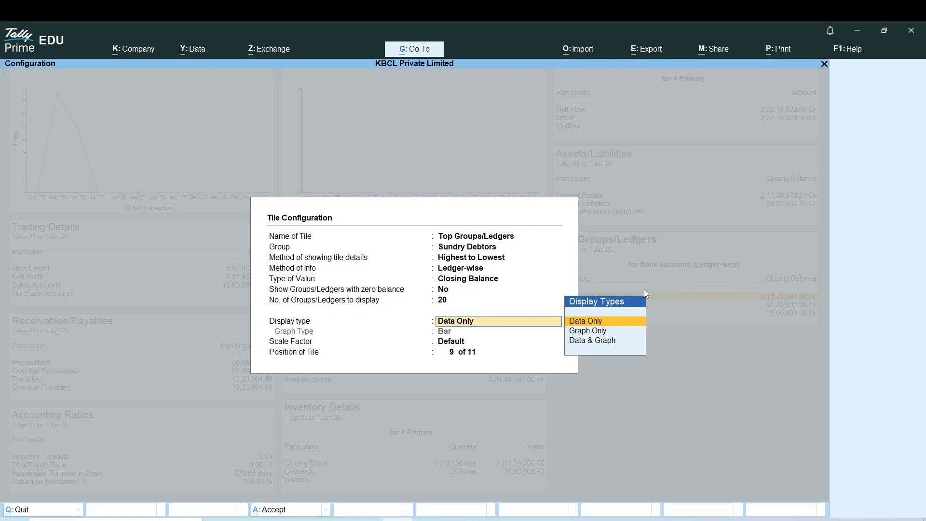
{"action": "key", "text": "Return"}
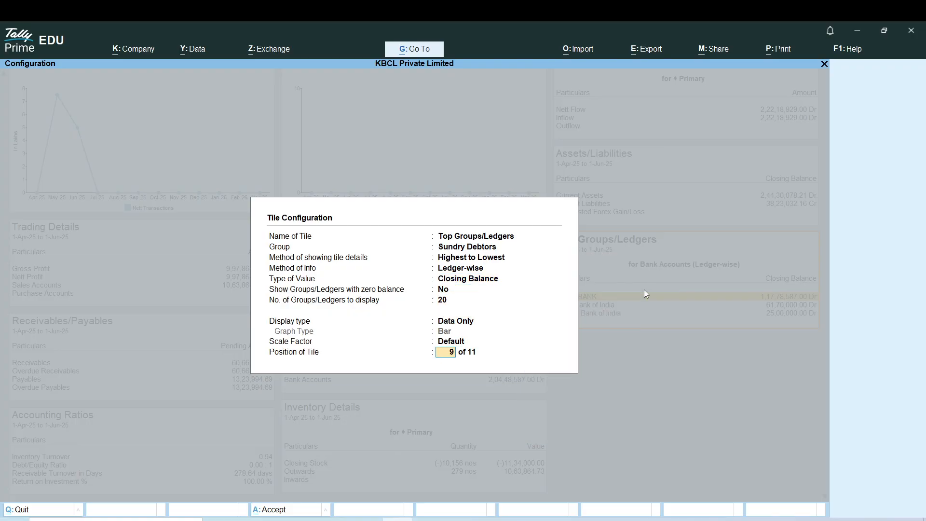
{"action": "key", "text": "Return"}
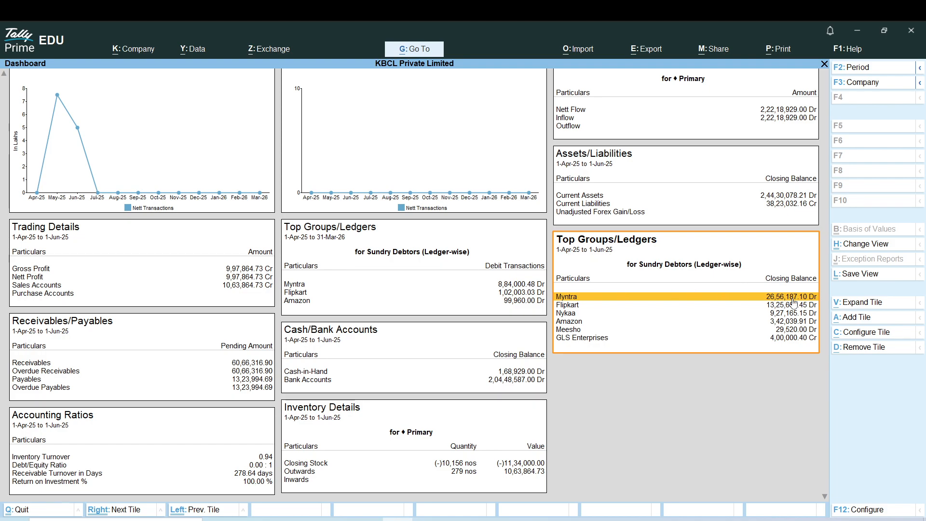
Step: Extend the Sundry Debtors closing balance tile's period to end on 31-Mar-26
{"action": "left_click", "coordinate": [868, 73]}
{"action": "key", "text": "Return"}
{"action": "type", "text": "m"}
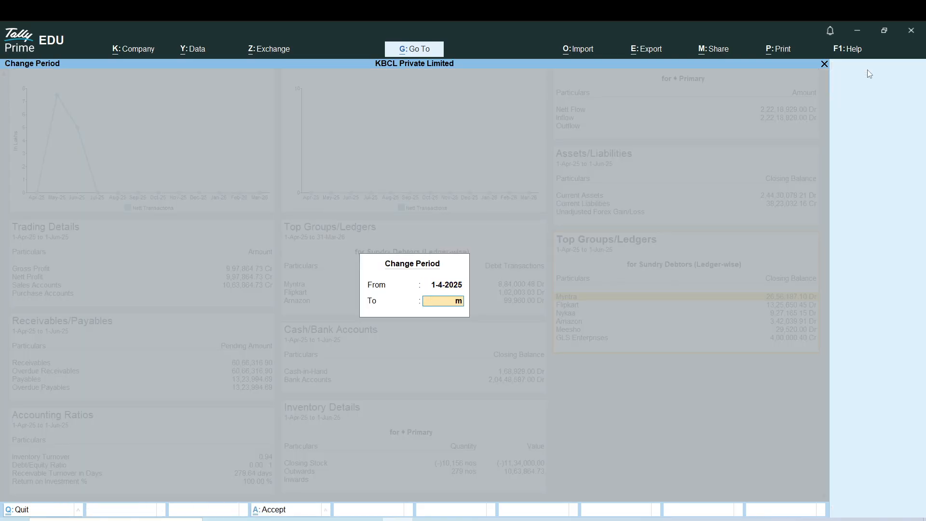
{"action": "type", "text": "ar"}
{"action": "key", "text": "Return"}
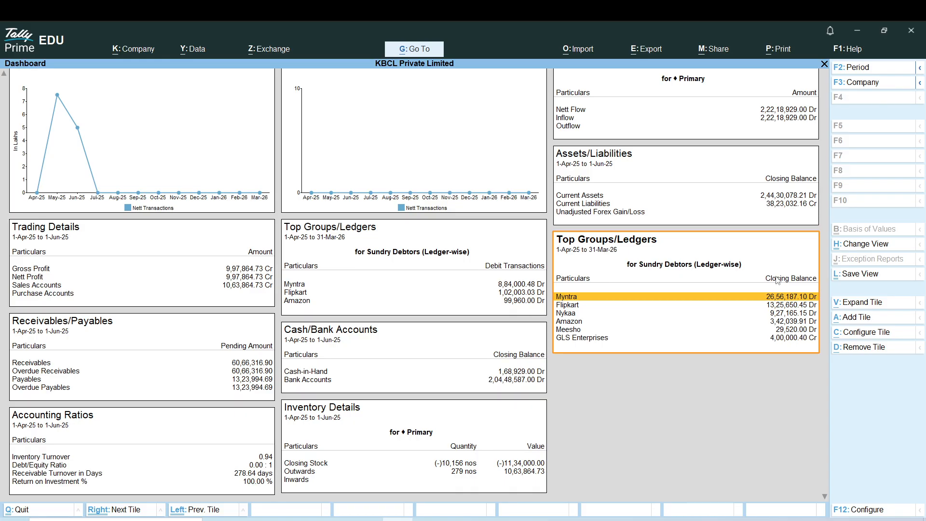
Step: Start saving the dashboard view as "Dashboard - Debtors Debit & CB", not as default, with additional configuration shown
{"action": "left_click", "coordinate": [860, 274]}
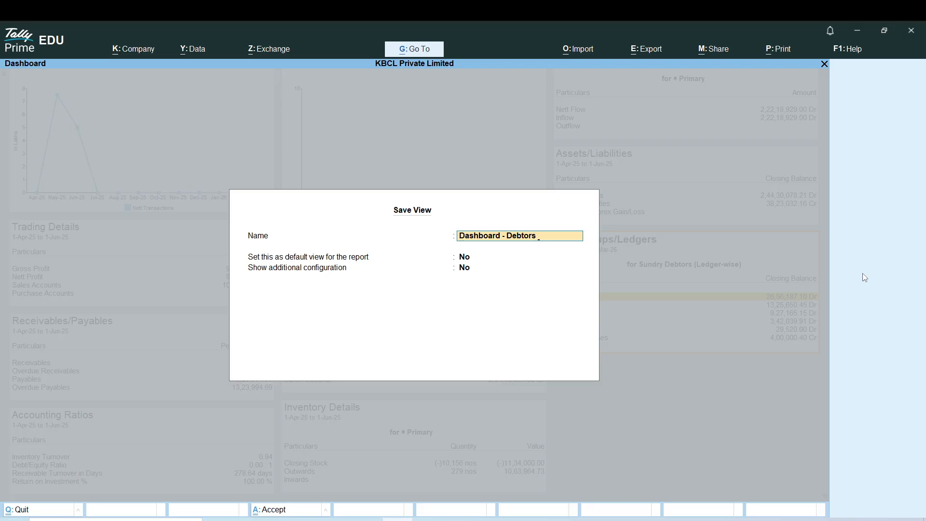
{"action": "type", "text": "De"}
{"action": "key", "text": "Return"}
{"action": "key", "text": "Return"}
{"action": "type", "text": "y"}
{"action": "key", "text": "Return"}
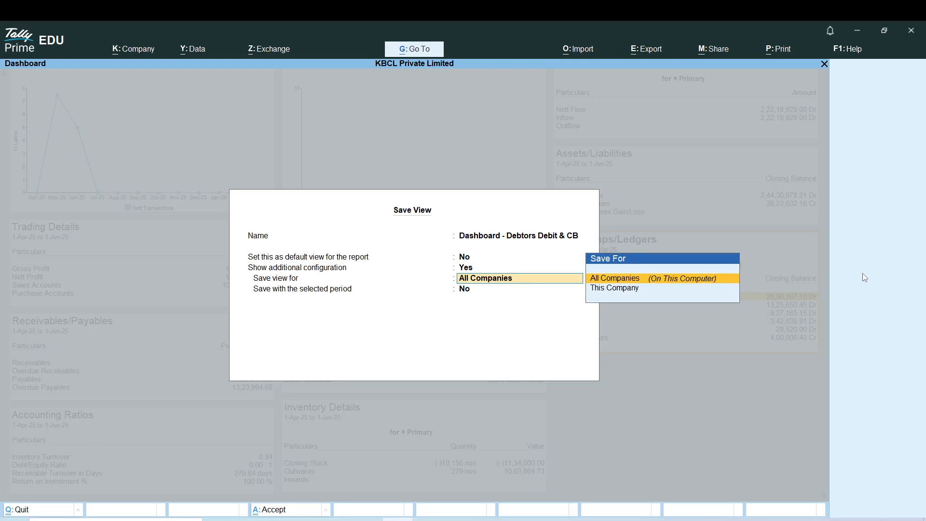
Step: Save the view for This Company with the selected period and return to the Gateway of Tally
{"action": "key", "text": "Down"}
{"action": "key", "text": "Return"}
{"action": "type", "text": "y"}
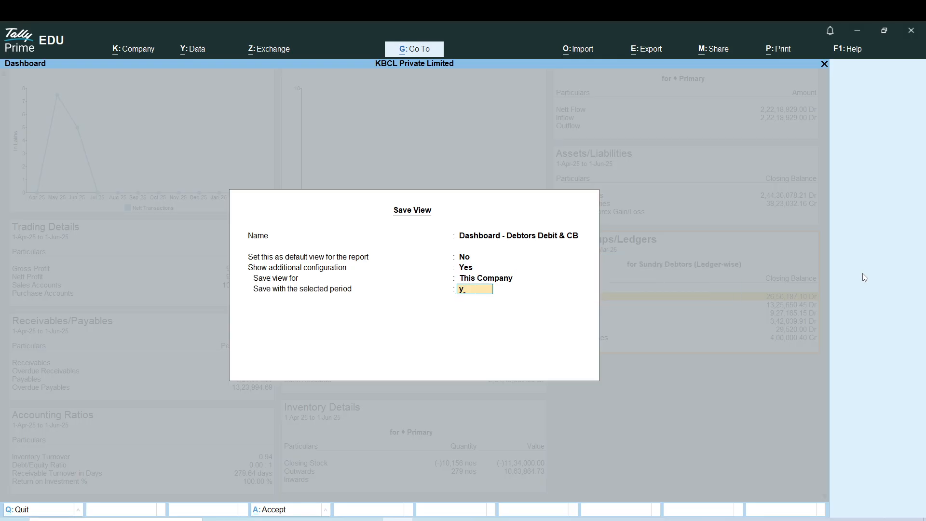
{"action": "key", "text": "Return"}
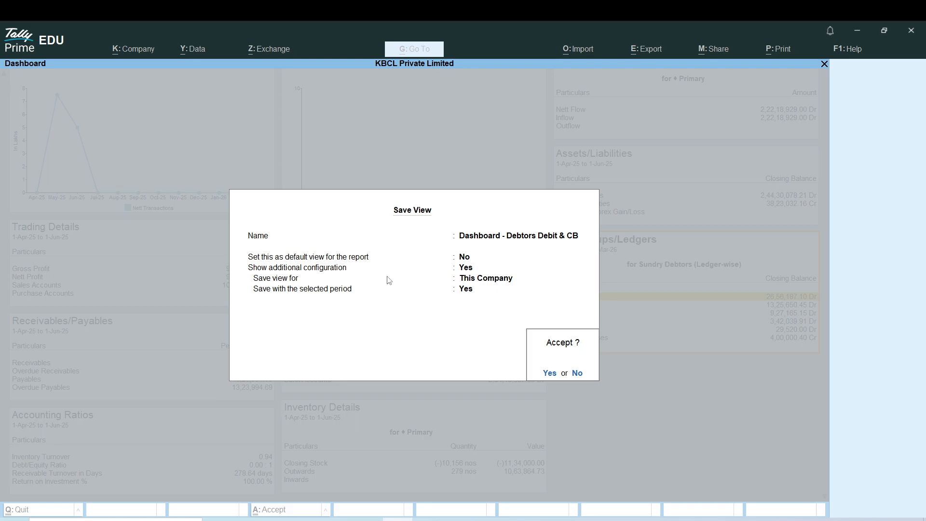
{"action": "left_click", "coordinate": [549, 373]}
{"action": "key", "text": "Escape"}
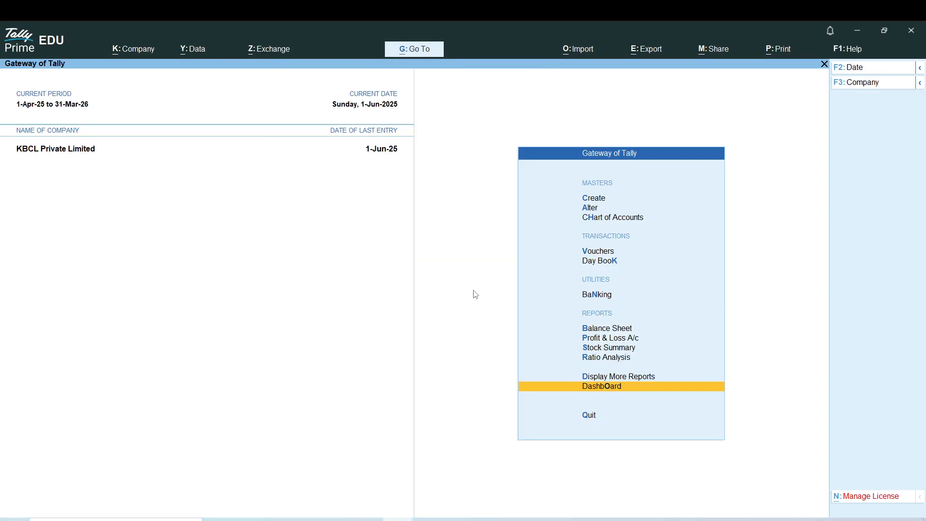
Step: View the default dashboard briefly, and open the saved view "Dashboard - Debtors Debit & CB" by searching the reports for "Deb"
{"action": "key", "text": "Return"}
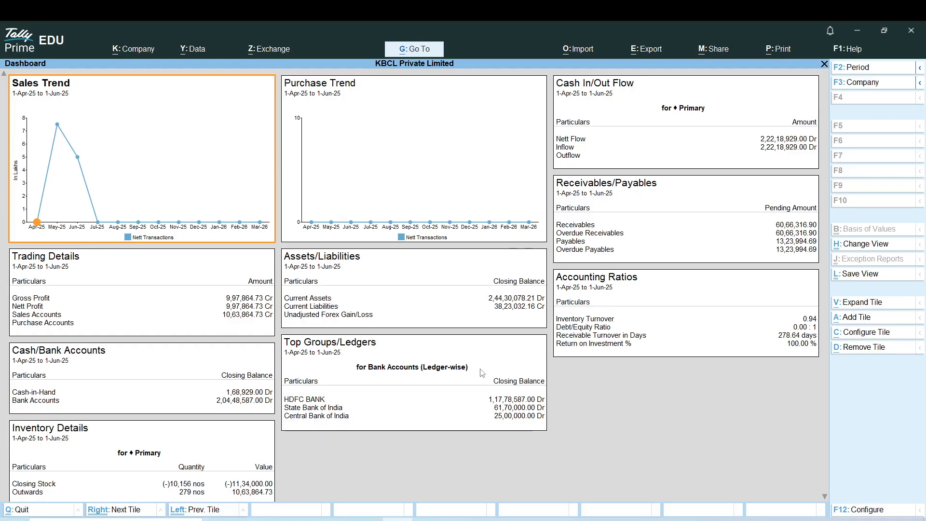
{"action": "key", "text": "Escape"}
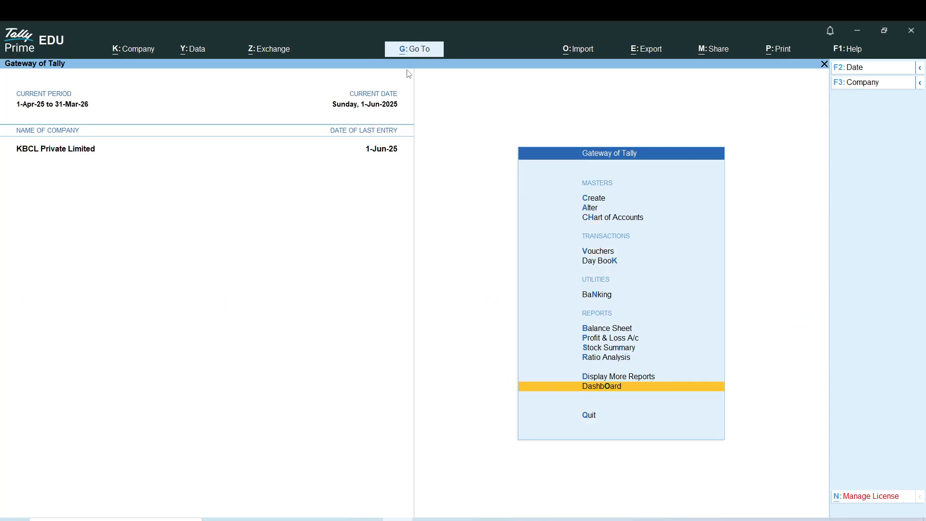
{"action": "key", "text": "alt+g"}
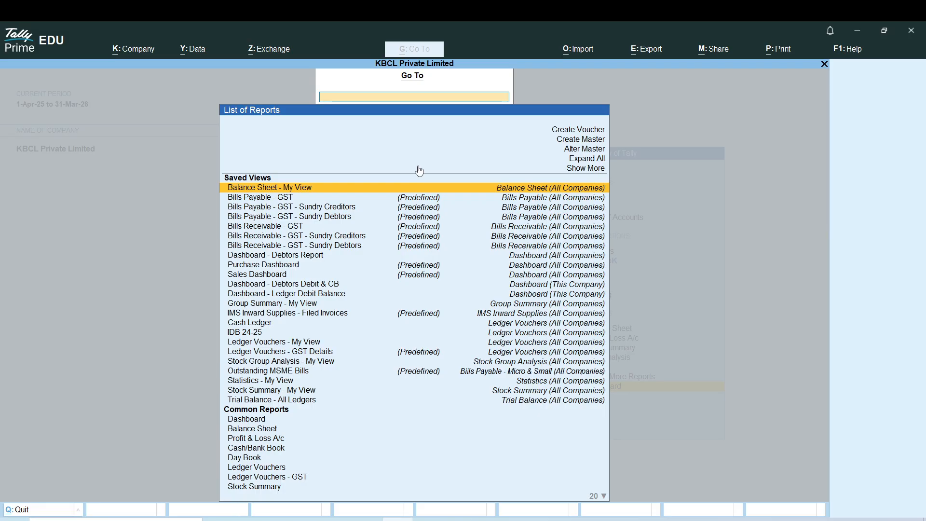
{"action": "type", "text": "Deb"}
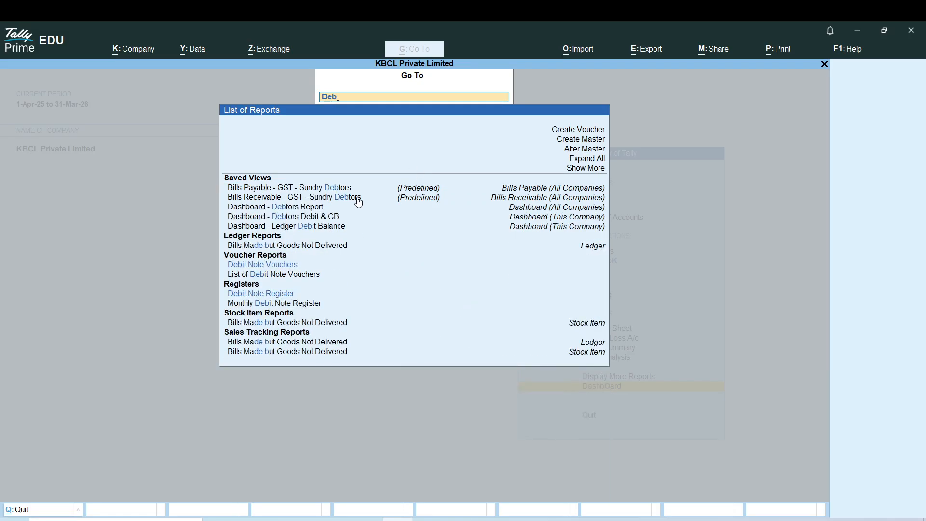
{"action": "left_click", "coordinate": [309, 221]}
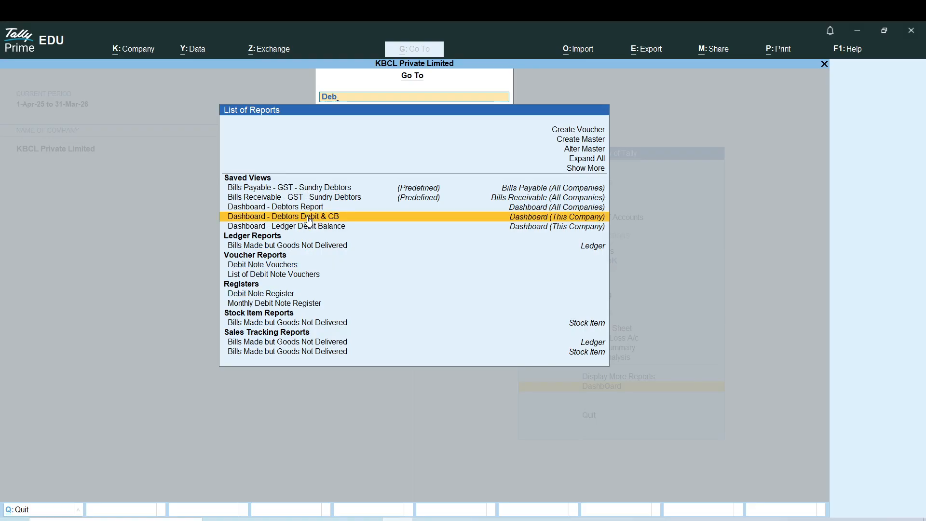
{"action": "left_click", "coordinate": [309, 221]}
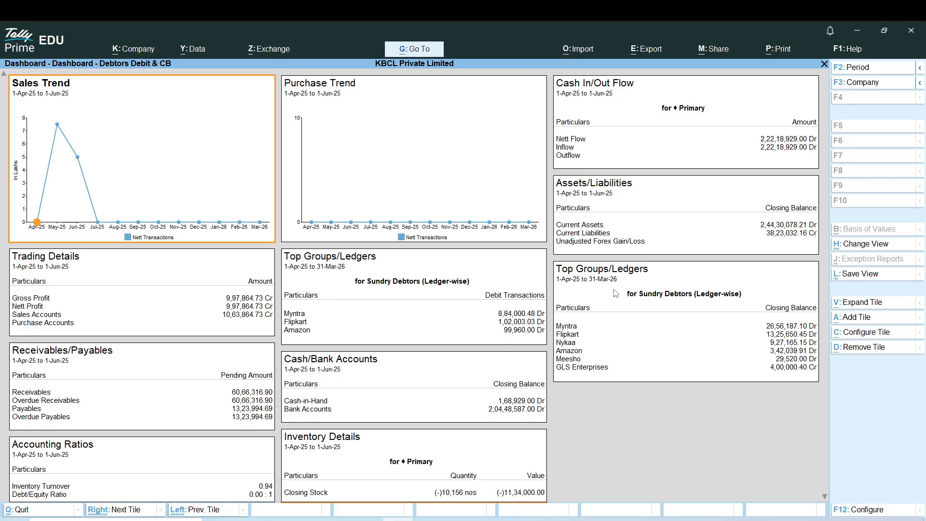
Step: Remove the Cash/Bank Accounts and Accounting Ratios tiles from the dashboard view
{"action": "left_click", "coordinate": [439, 376]}
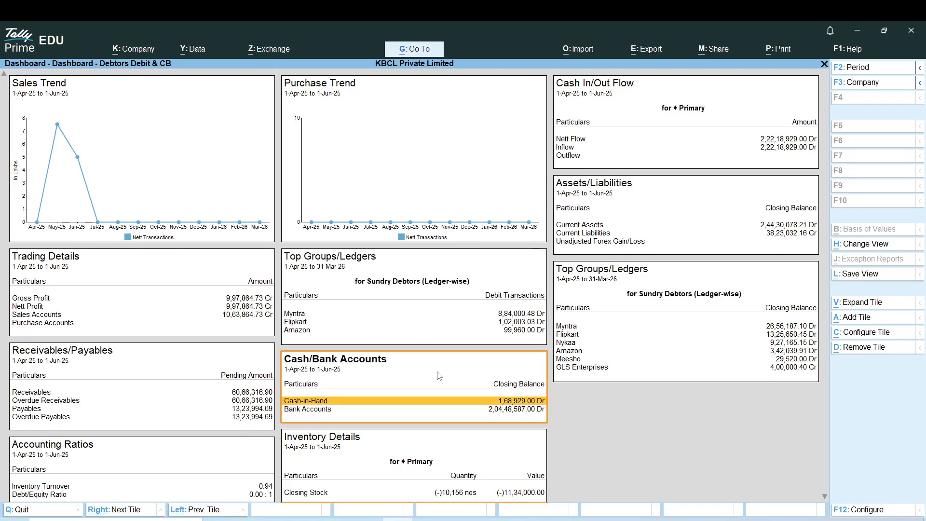
{"action": "left_click", "coordinate": [863, 347]}
{"action": "key", "text": "Return"}
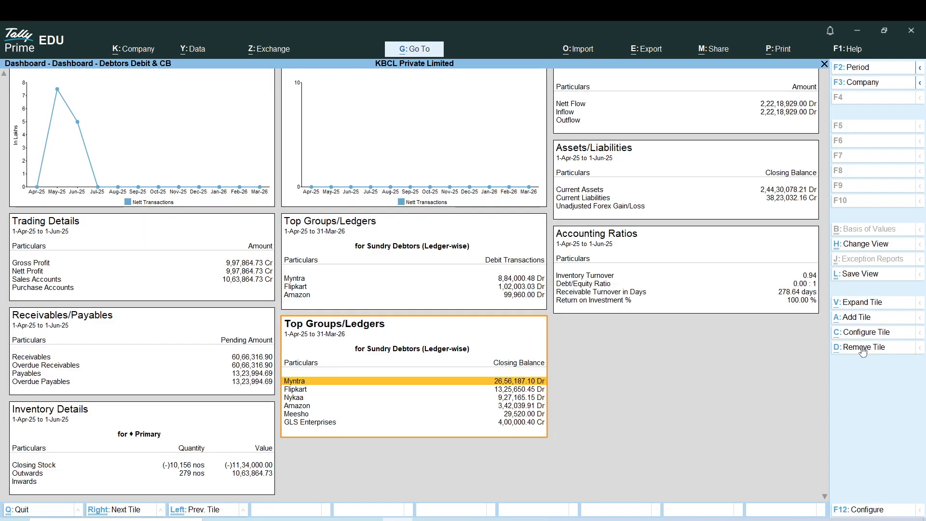
{"action": "left_click", "coordinate": [649, 268]}
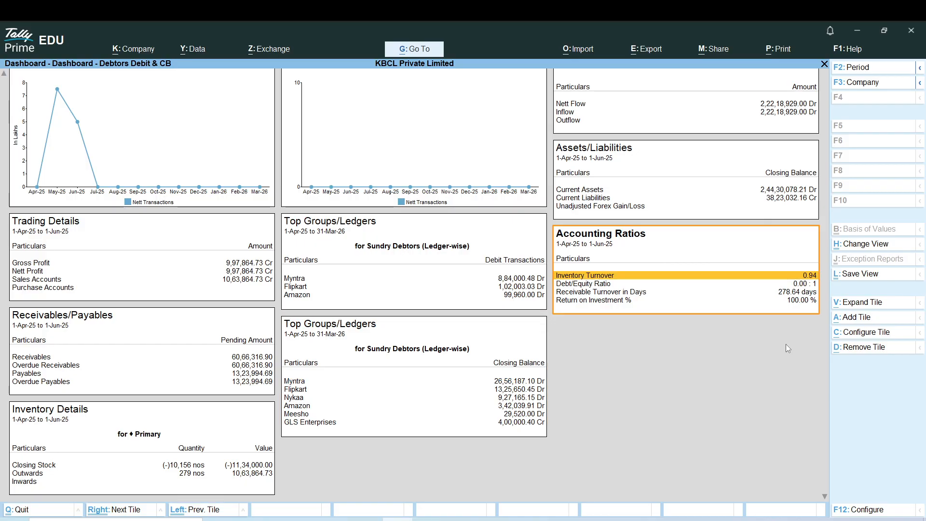
{"action": "left_click", "coordinate": [854, 347]}
{"action": "key", "text": "Return"}
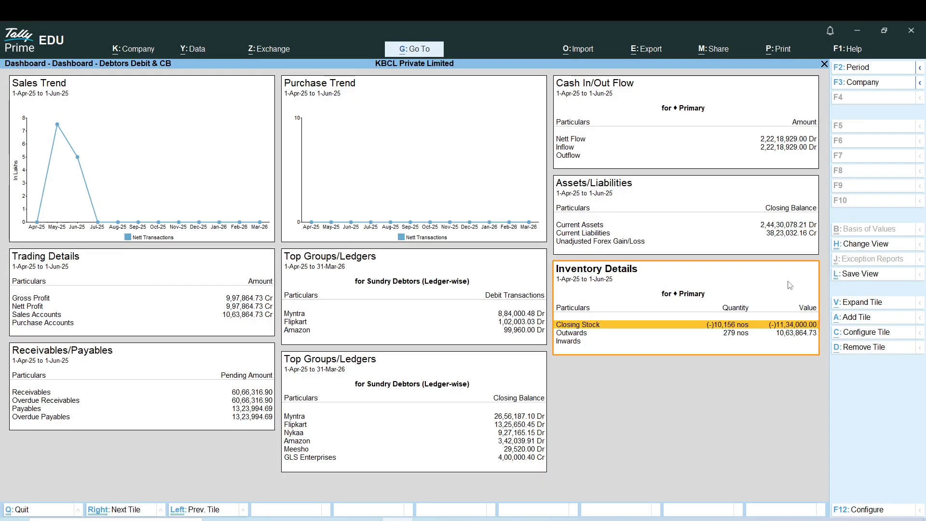
Step: Remove the Assets/Liabilities and Cash In/Out Flow tiles from the dashboard view
{"action": "left_click", "coordinate": [701, 235]}
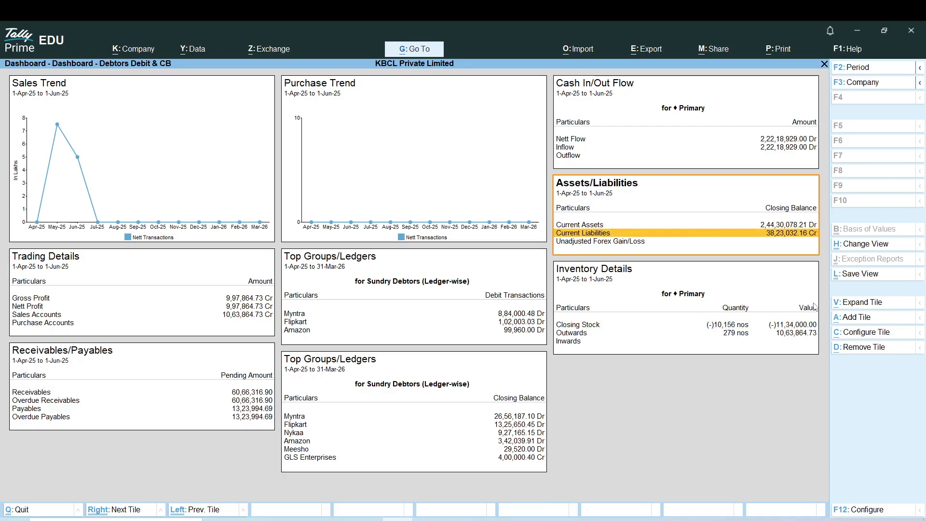
{"action": "left_click", "coordinate": [858, 348]}
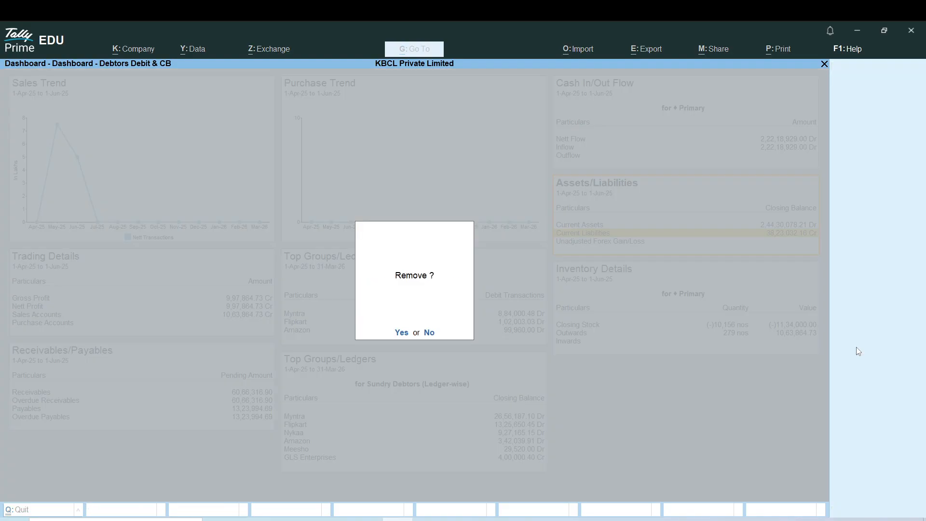
{"action": "key", "text": "Return"}
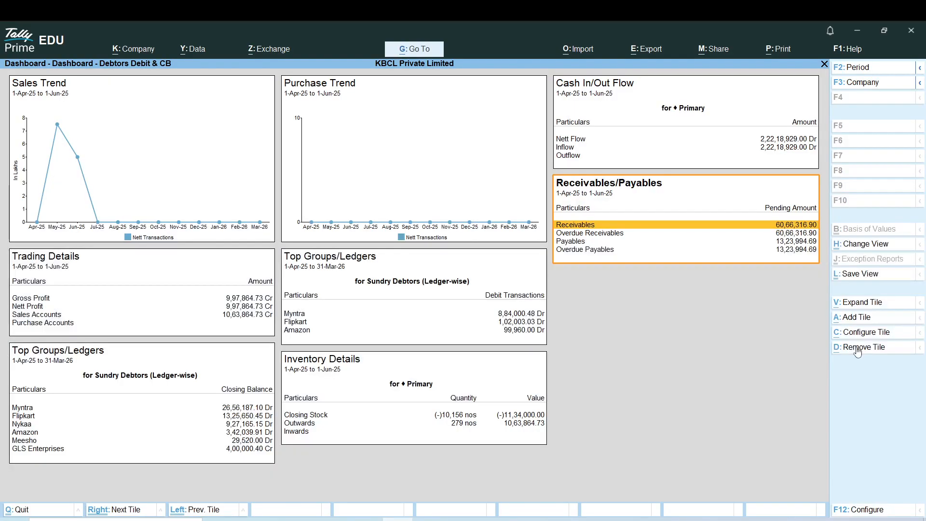
{"action": "left_click", "coordinate": [697, 137]}
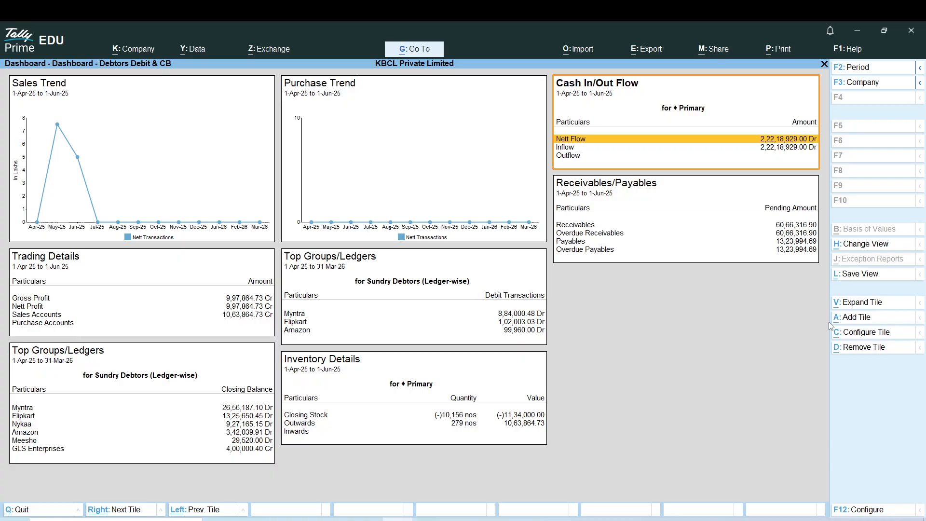
{"action": "left_click", "coordinate": [862, 348]}
{"action": "key", "text": "Return"}
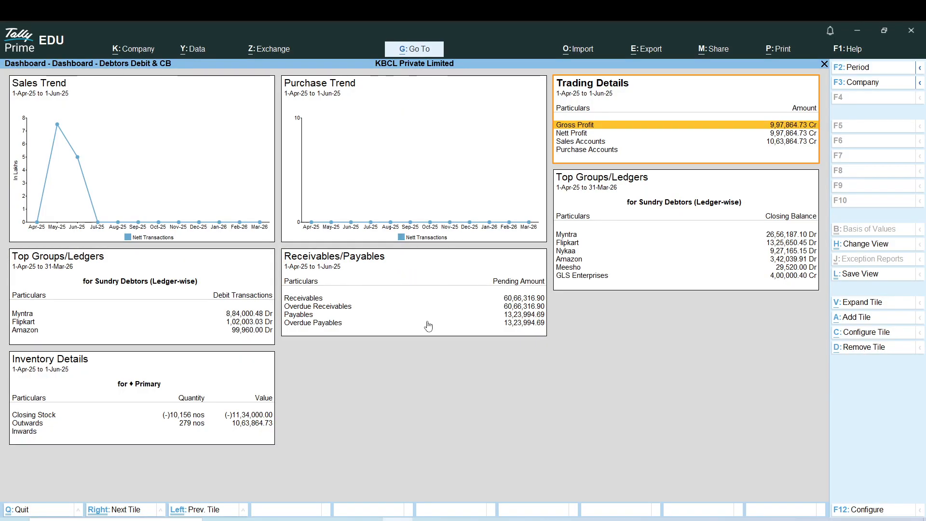
Step: Remove the Inventory Details tile from the dashboard view
{"action": "left_click", "coordinate": [215, 370]}
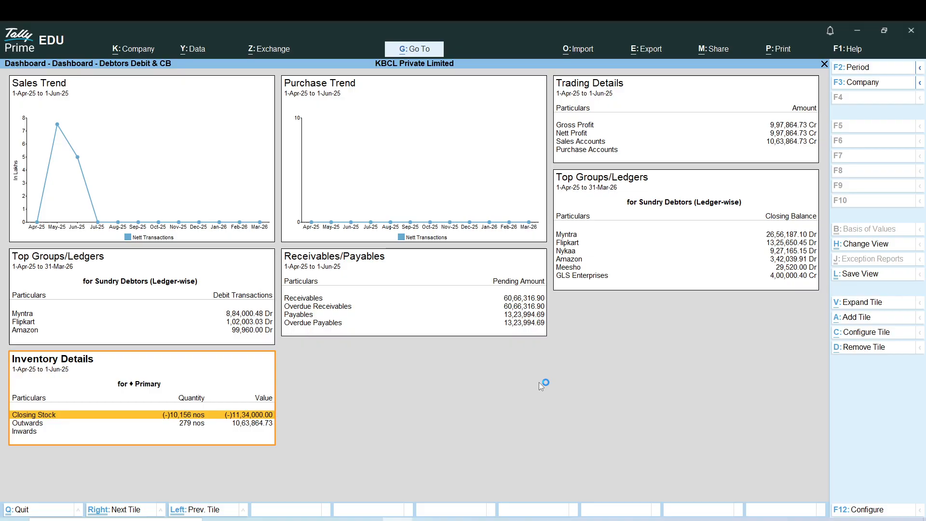
{"action": "left_click", "coordinate": [862, 347]}
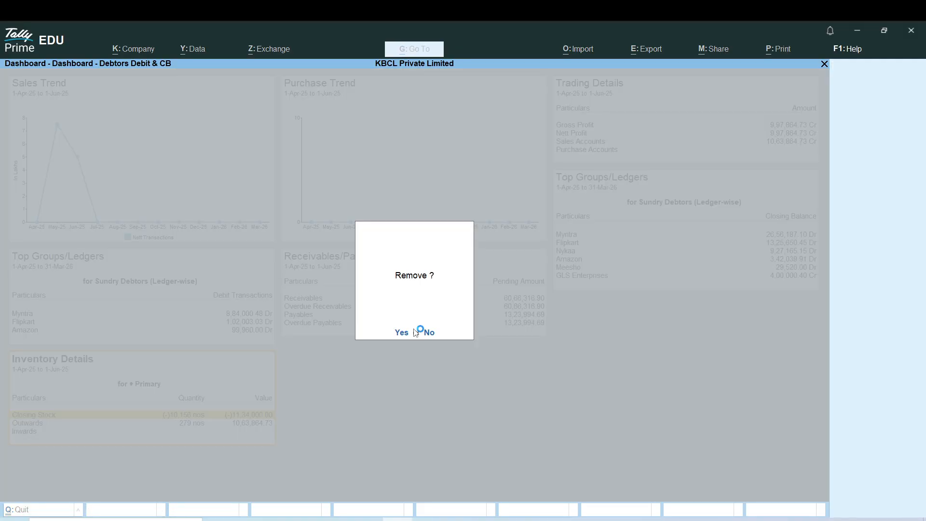
{"action": "key", "text": "Return"}
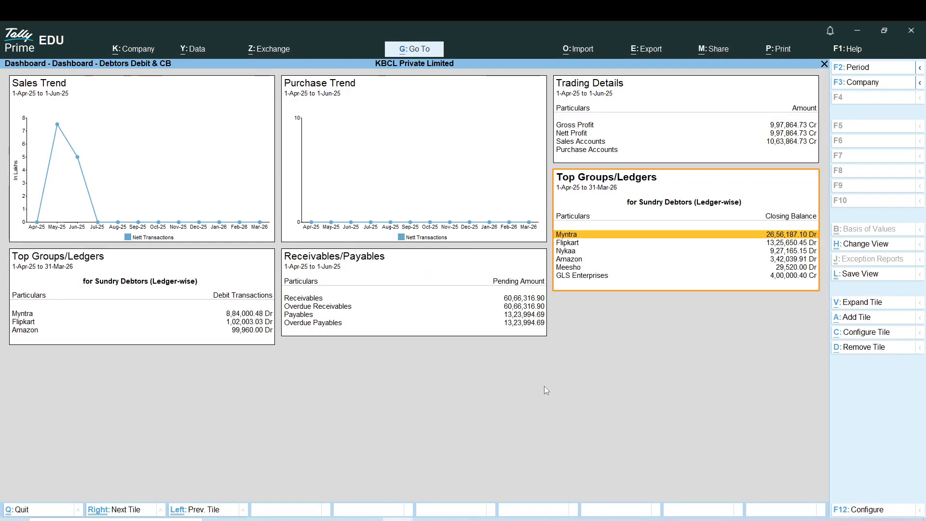
Step: Save the trimmed view as "Dashboard - Debtors Debit & CB", not as default, for This Company with the selected period, and return to the Gateway
{"action": "left_click", "coordinate": [862, 278]}
{"action": "key", "text": "Return"}
{"action": "key", "text": "Return"}
{"action": "key", "text": "Return"}
{"action": "key", "text": "Return"}
{"action": "key", "text": "Return"}
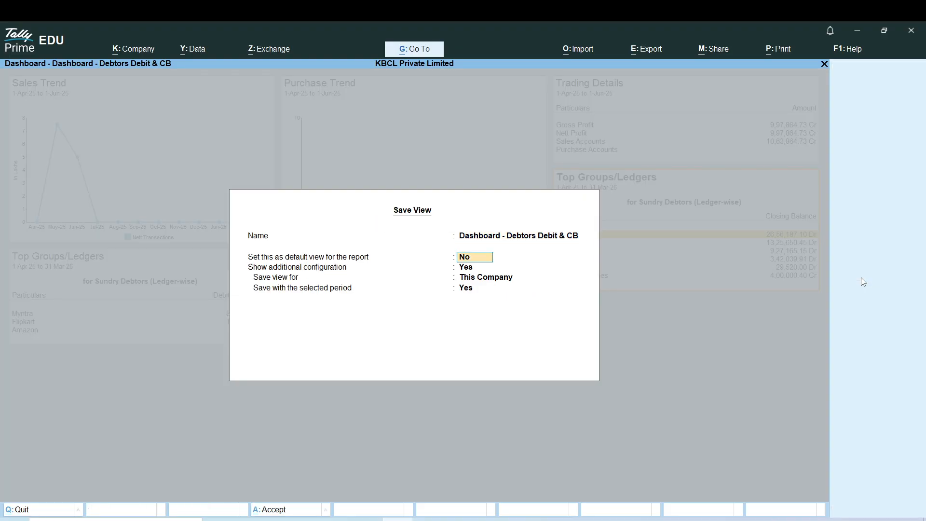
{"action": "key", "text": "Return"}
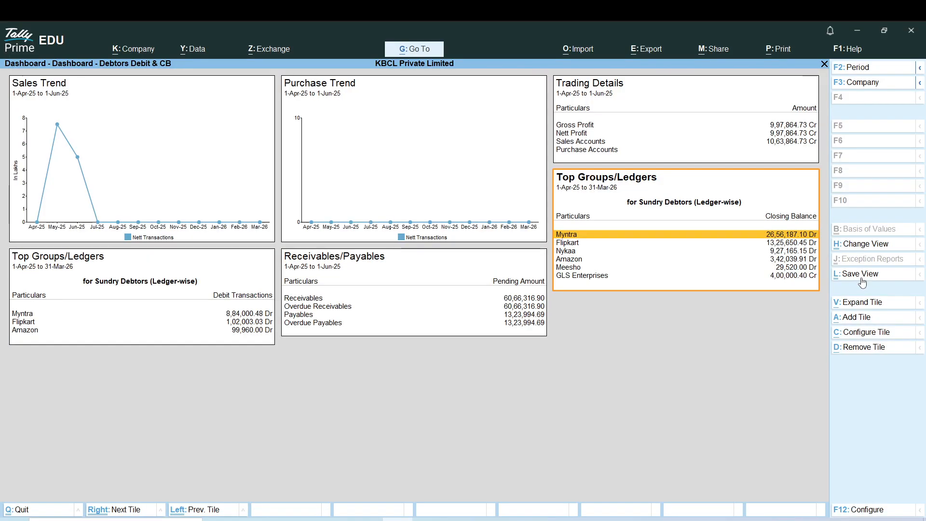
{"action": "key", "text": "Escape"}
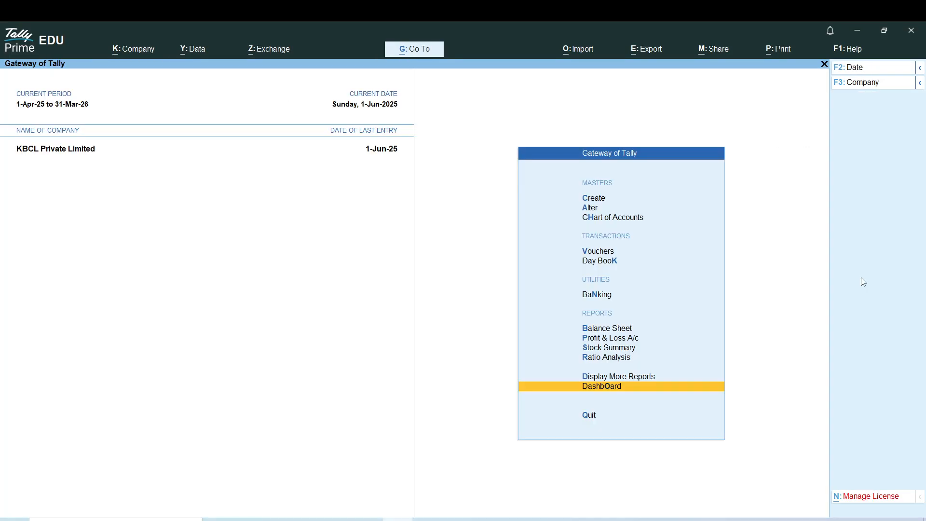
Step: Reopen the saved view "Dashboard - Debtors Debit & CB", examine both Sundry Debtors tiles, and return to the Gateway of Tally
{"action": "left_click", "coordinate": [405, 50]}
{"action": "type", "text": "Debi"}
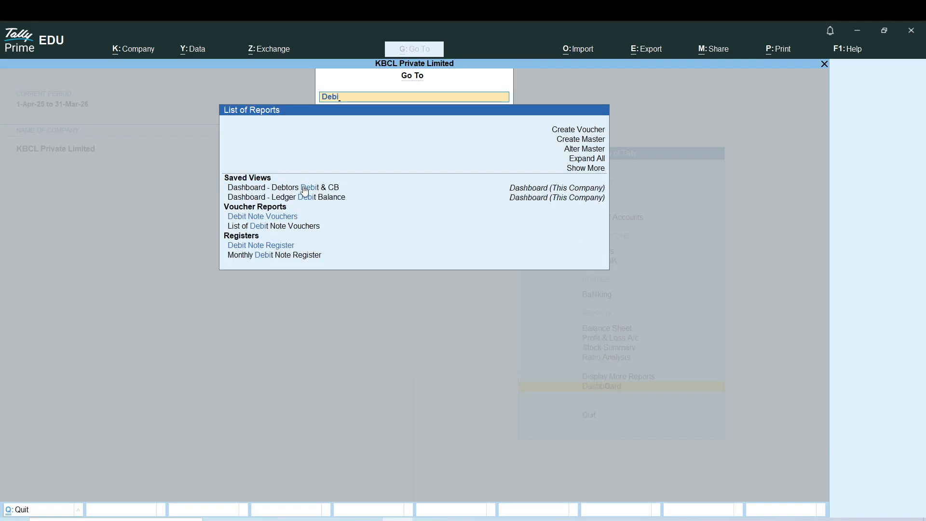
{"action": "left_click", "coordinate": [306, 191]}
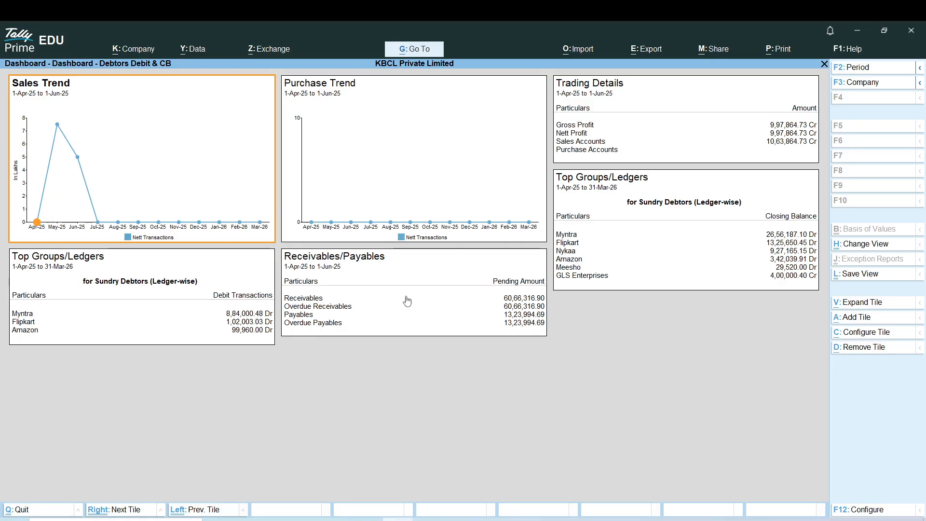
{"action": "left_click", "coordinate": [210, 282]}
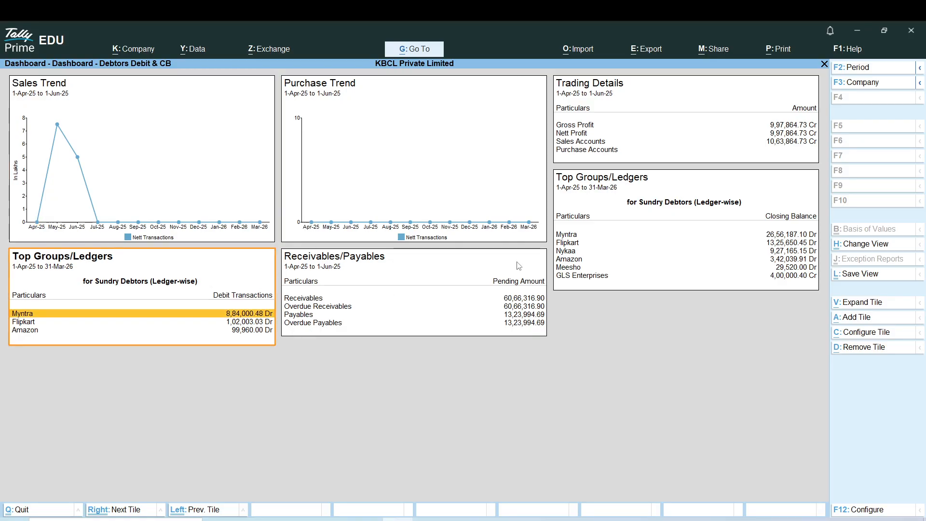
{"action": "left_click", "coordinate": [657, 223]}
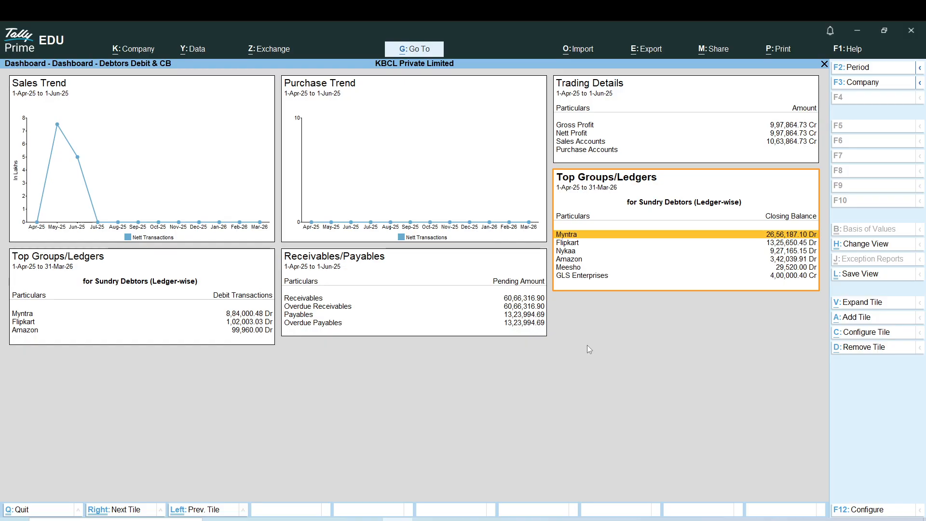
{"action": "key", "text": "Escape"}
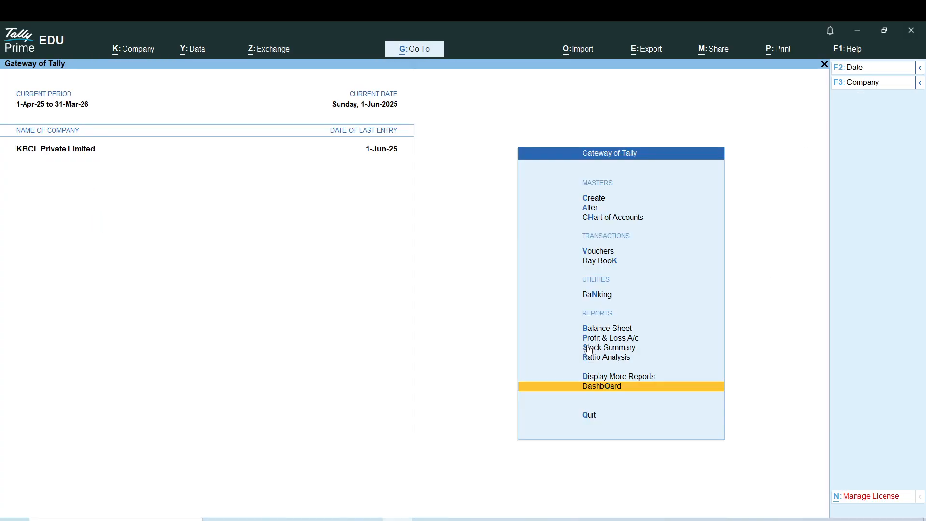